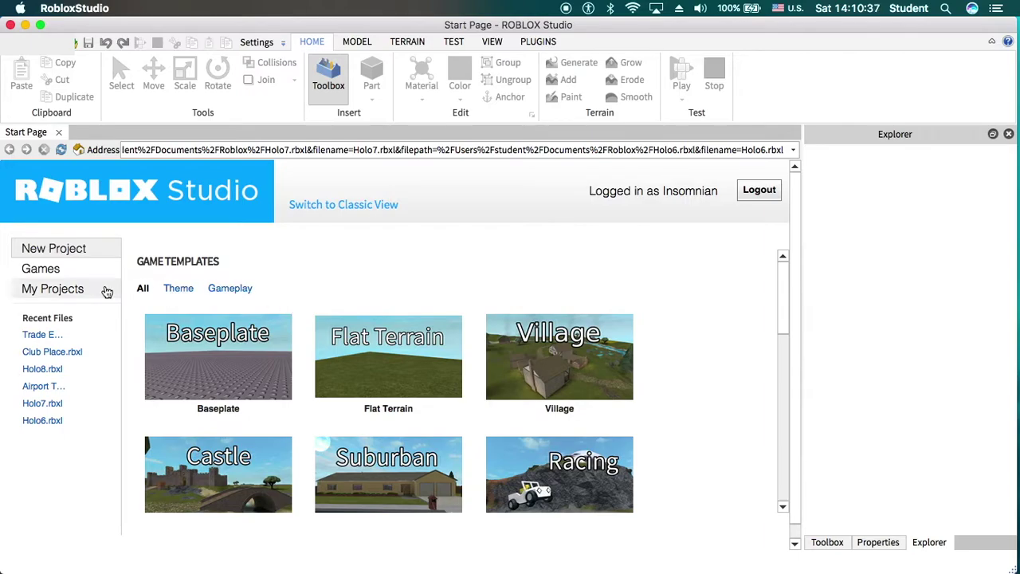
Step: Glance through Games and My Projects, then create a new place from the Baseplate template
click(54, 272)
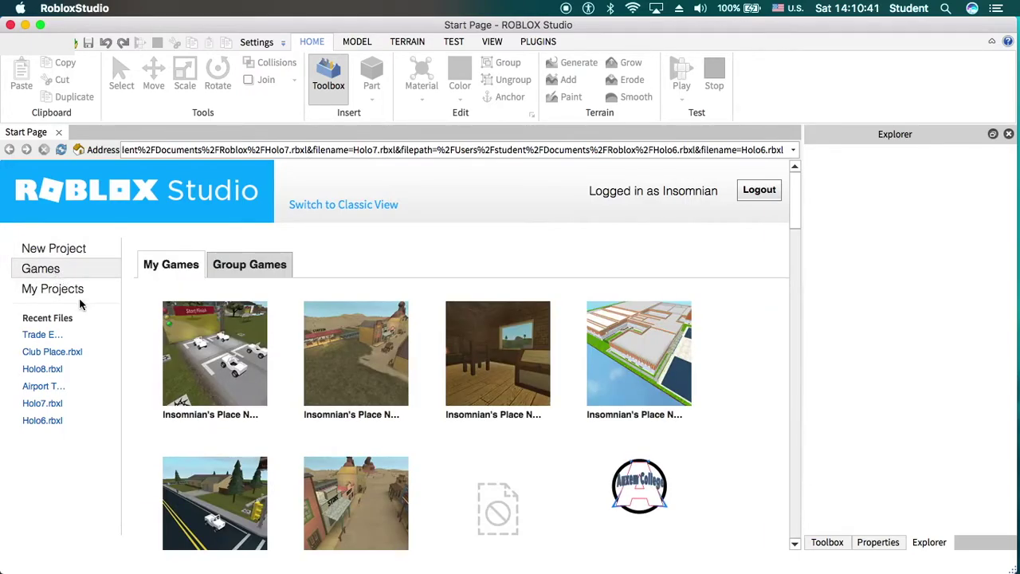
click(76, 293)
click(67, 252)
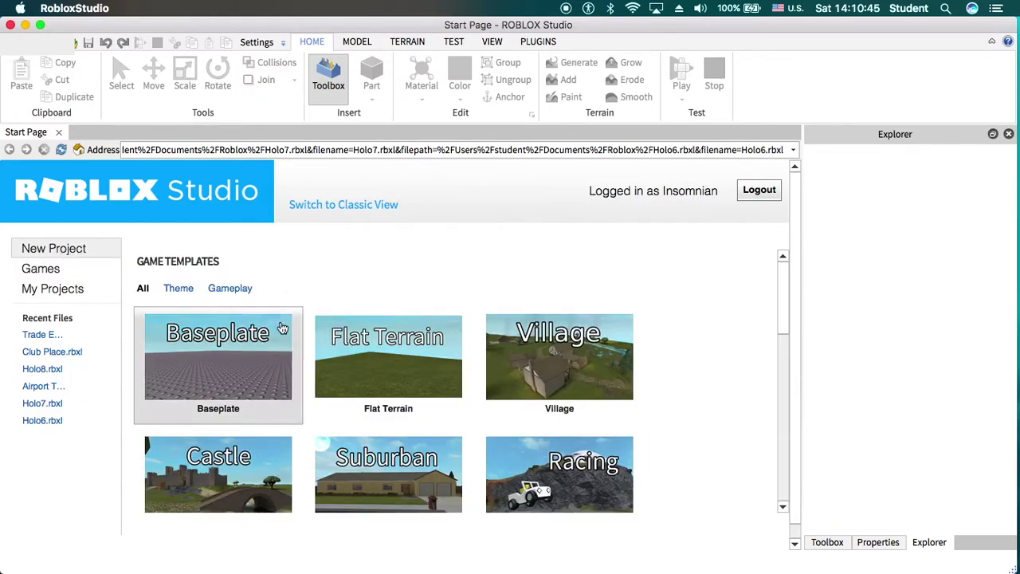
click(229, 353)
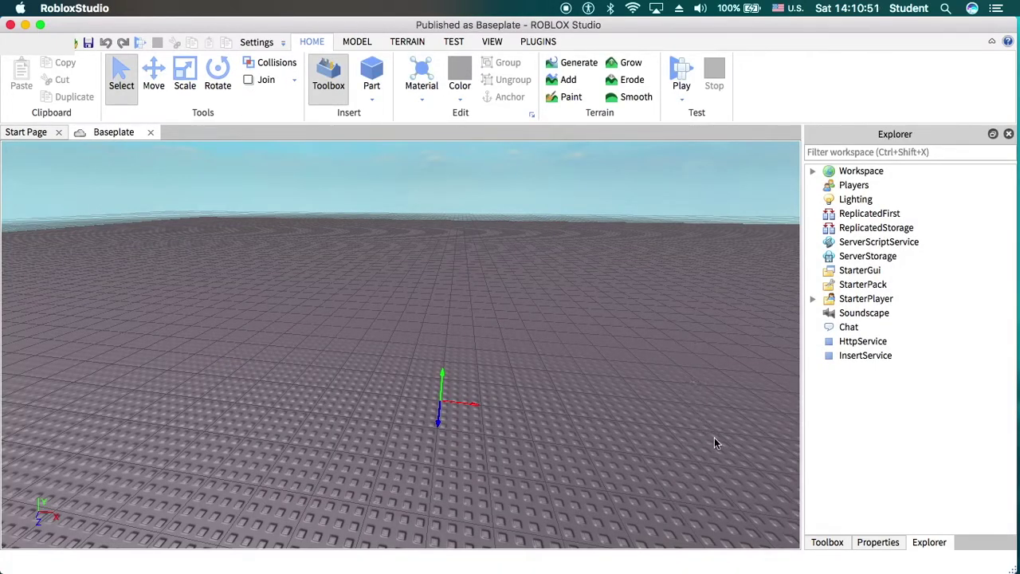
Step: Switch between the Toolbox and Explorer panels, then bring up the VIEW ribbon's panel options
click(827, 547)
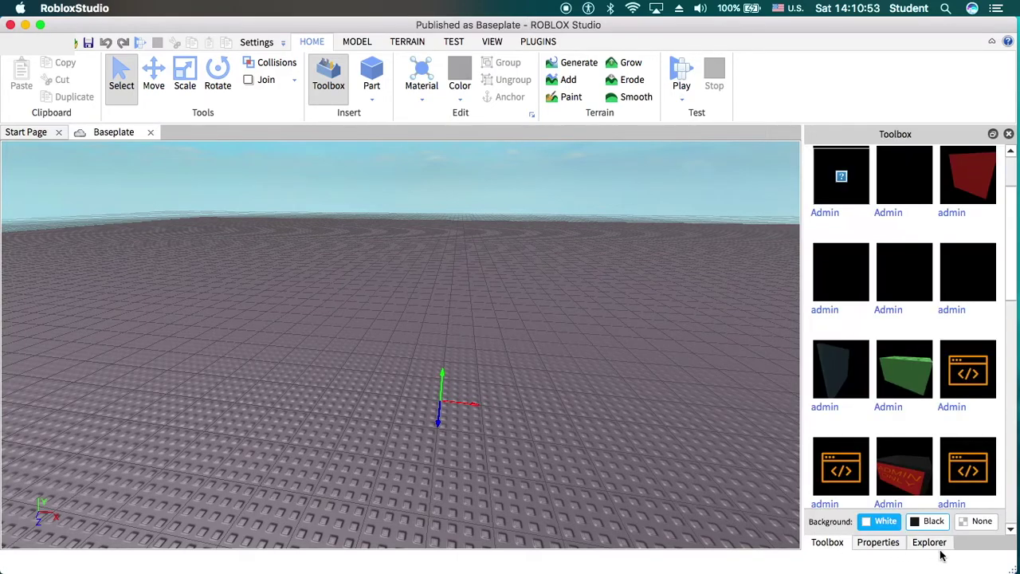
click(932, 544)
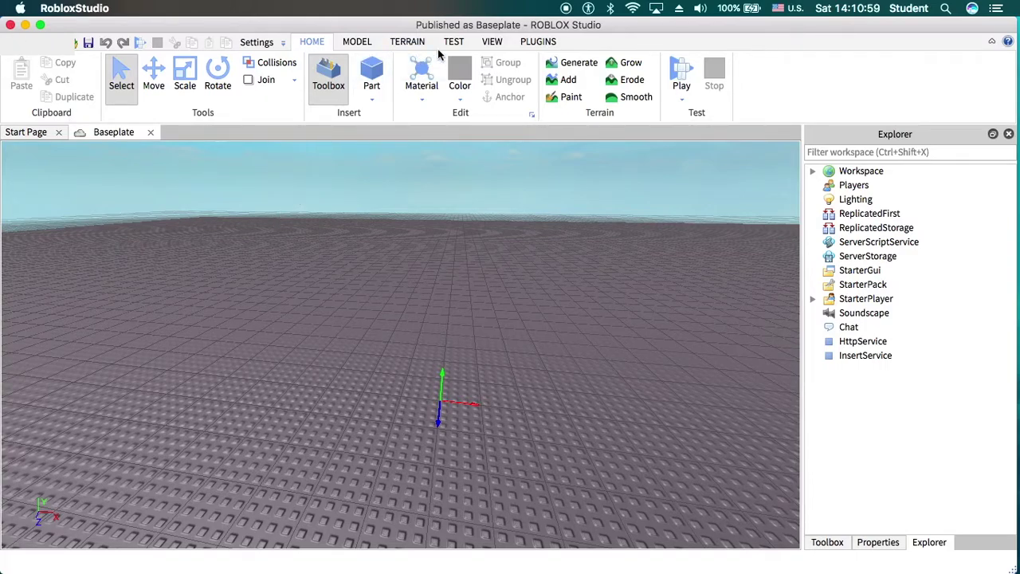
click(491, 41)
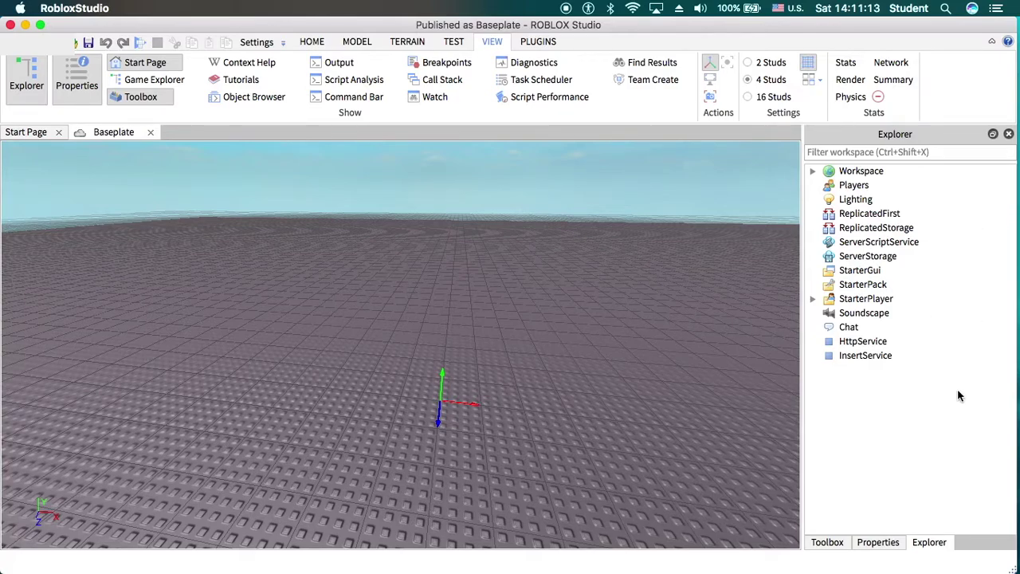
Step: Search the Toolbox's My Models category for 'Admin'
click(835, 541)
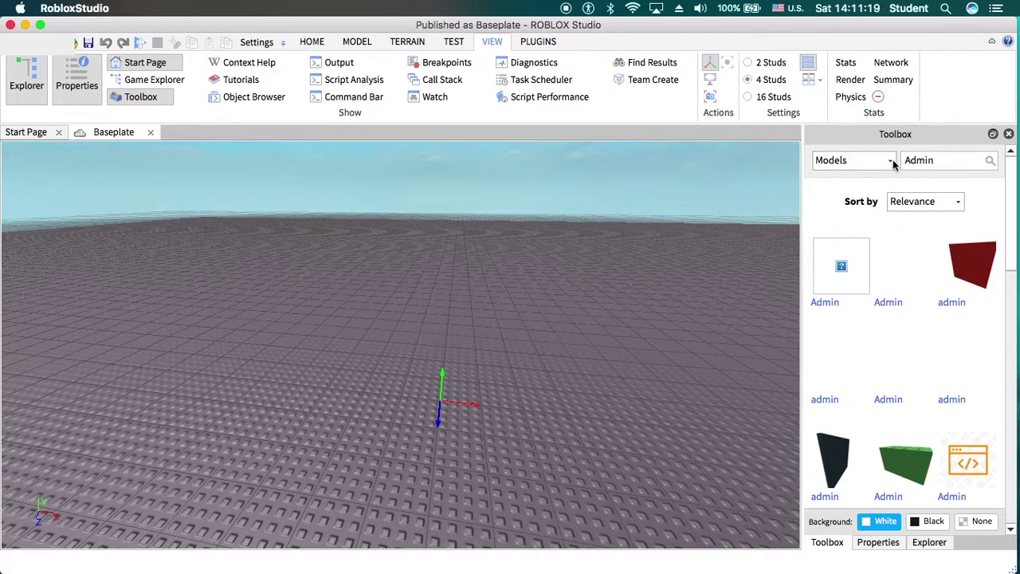
click(887, 162)
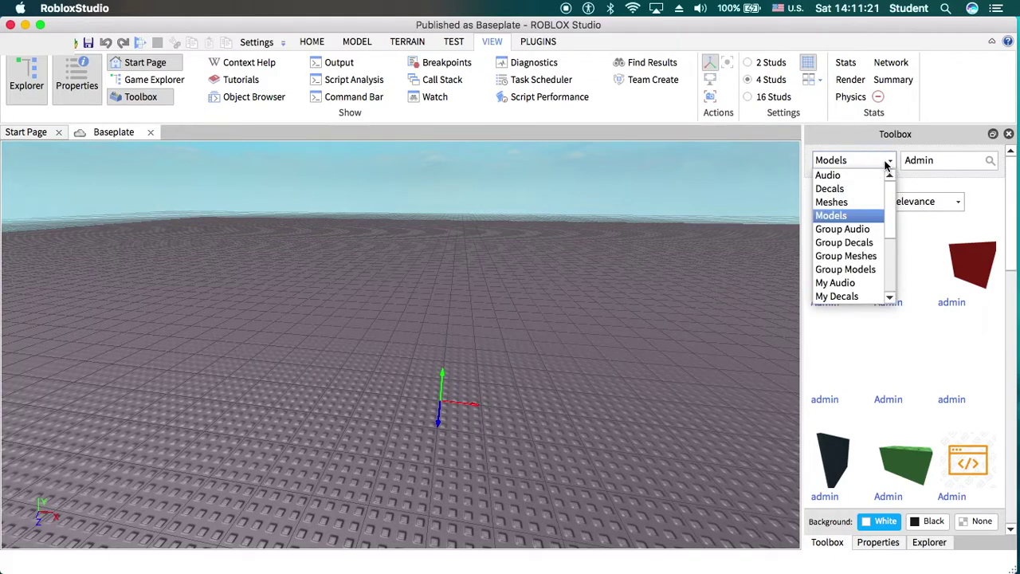
scroll(891, 207, down, 3)
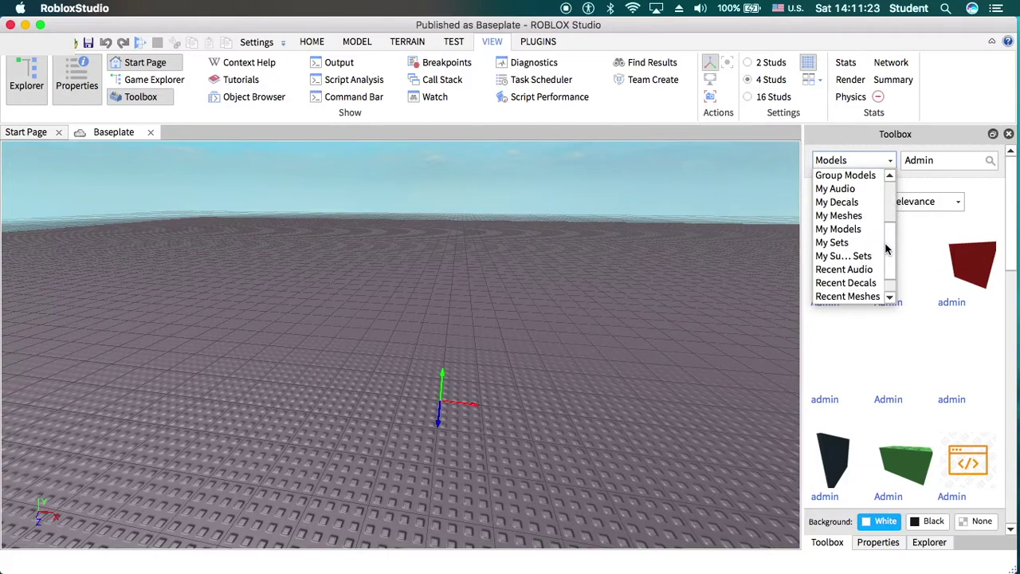
click(848, 231)
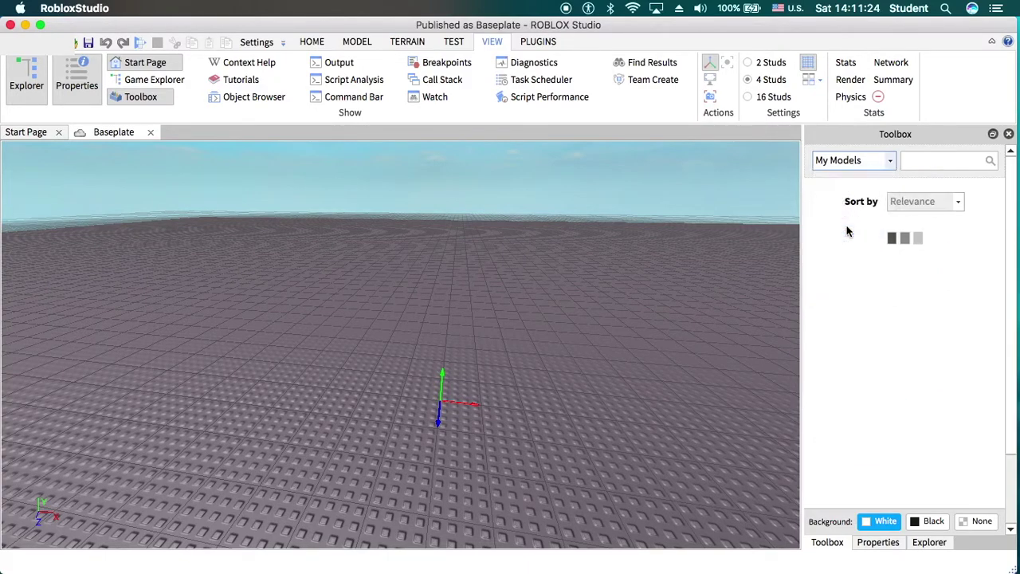
click(941, 166)
text(Admin)
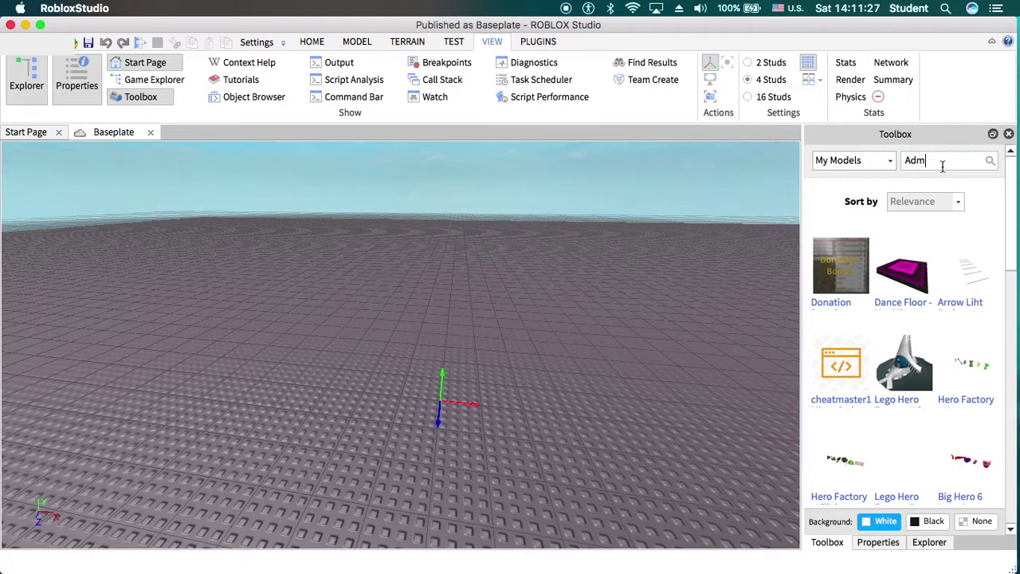
key(Return)
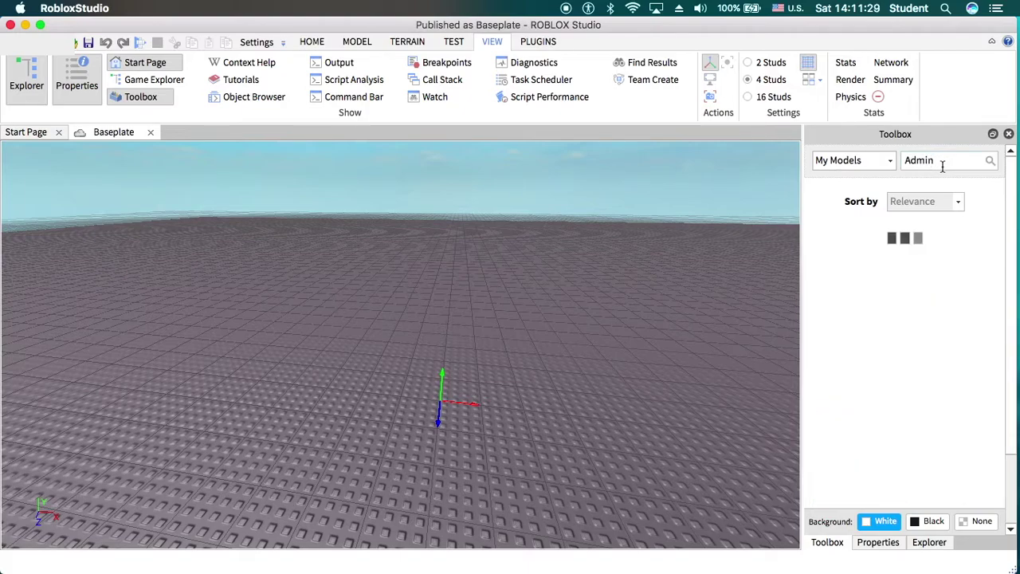
Step: Search public Models for 'Admin' and scroll the results back to the top
click(881, 162)
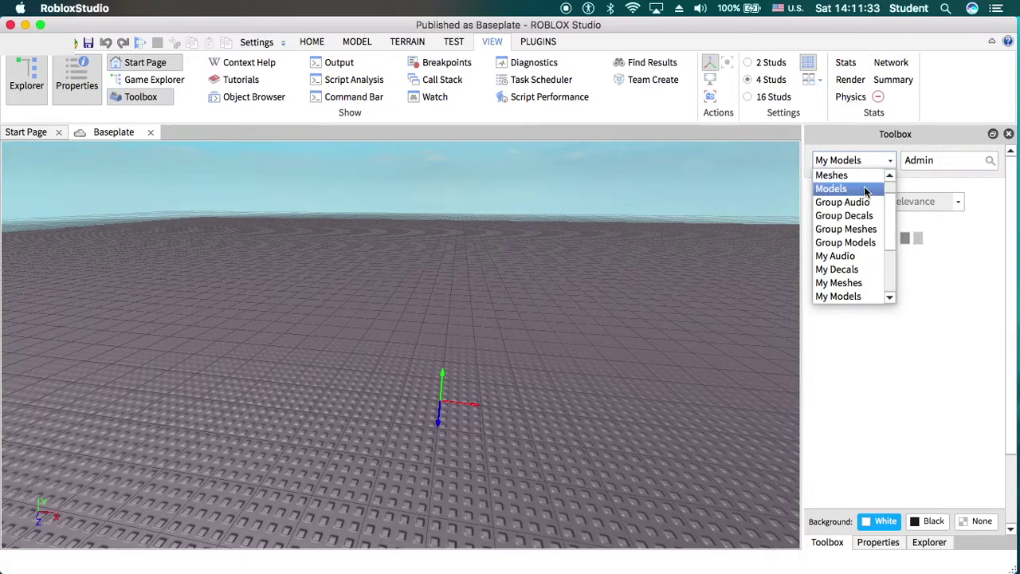
click(869, 189)
click(932, 163)
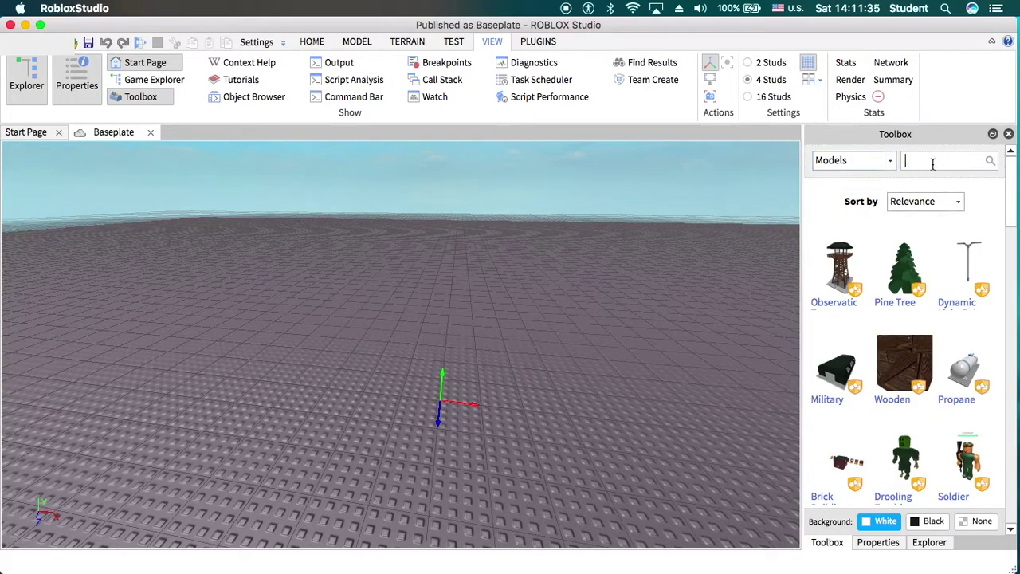
text(Admin)
key(Return)
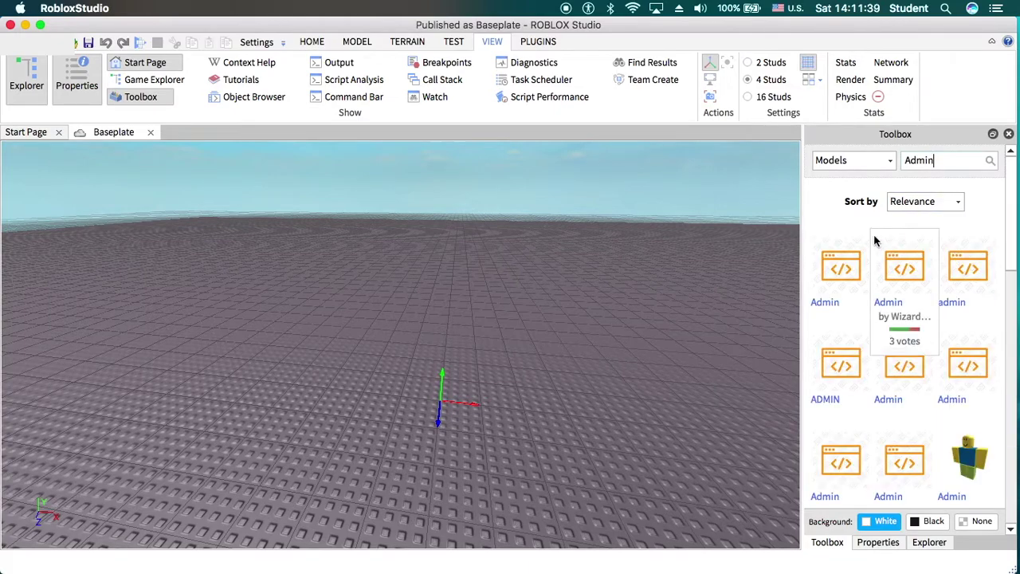
mouse_move(831, 278)
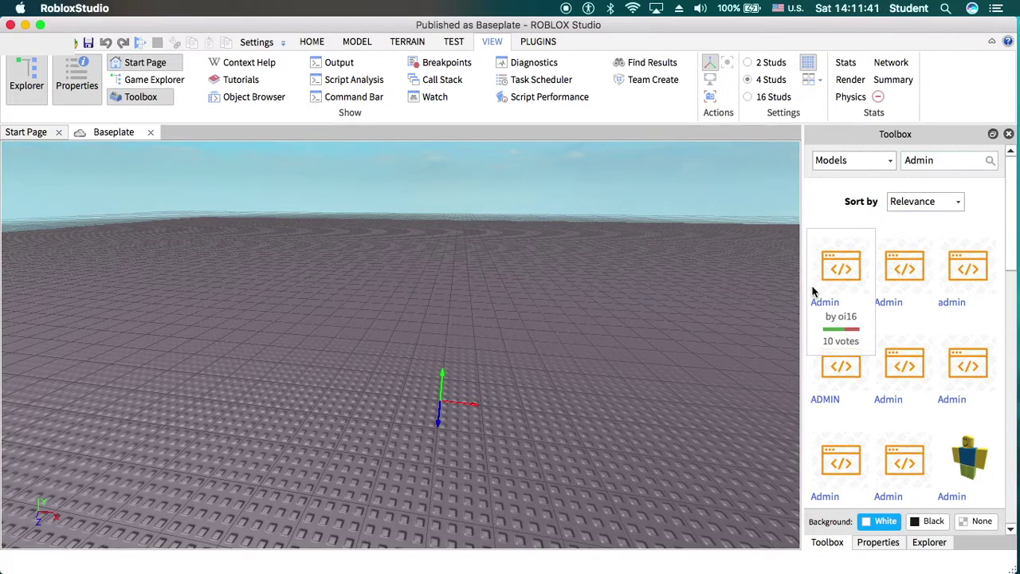
mouse_move(870, 248)
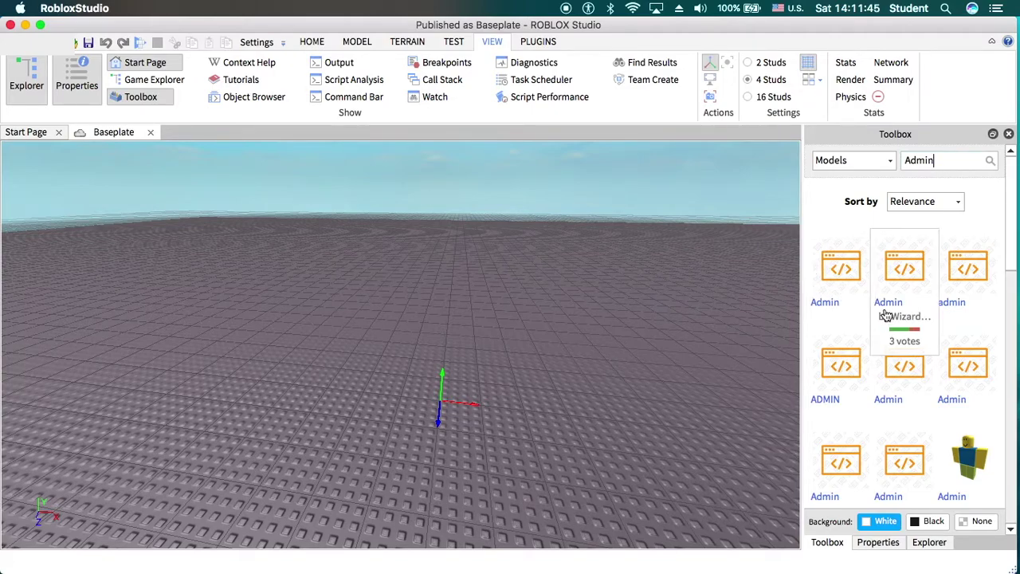
scroll(885, 314, down, 2)
mouse_move(985, 387)
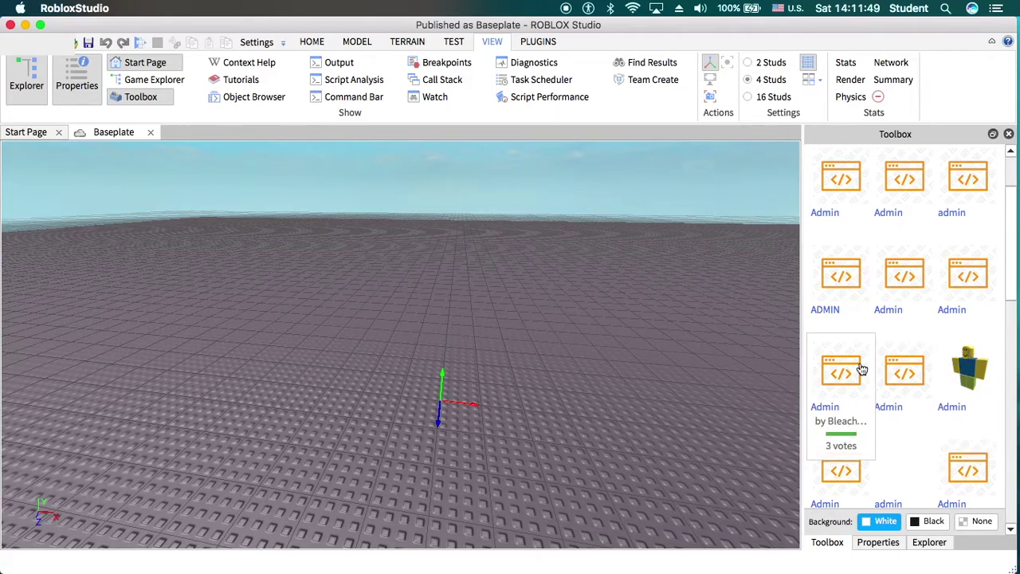
scroll(858, 365, up, 2)
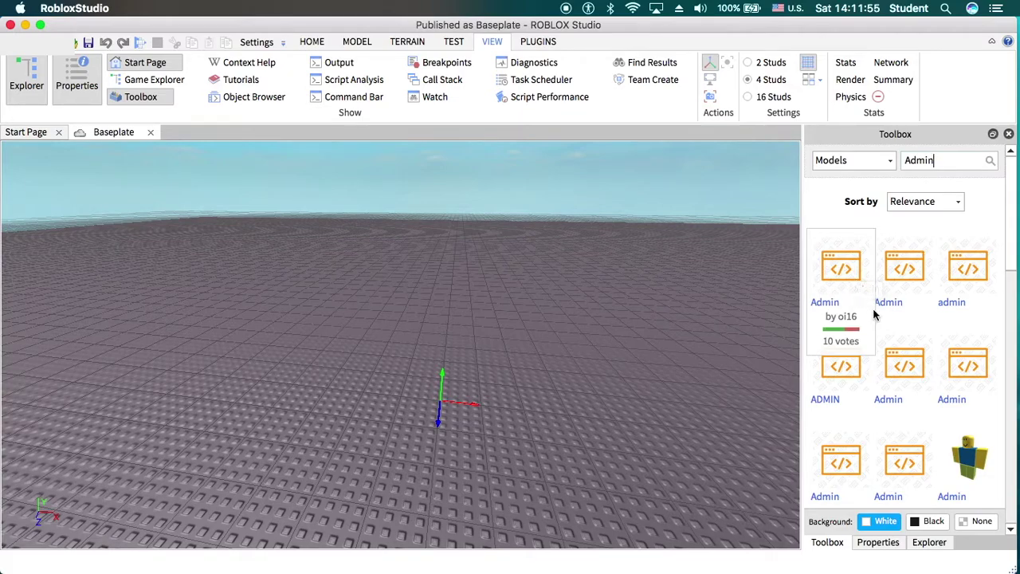
Step: Insert the Kohl's Admin Commands V2 model from the first result and view it in Explorer
click(854, 267)
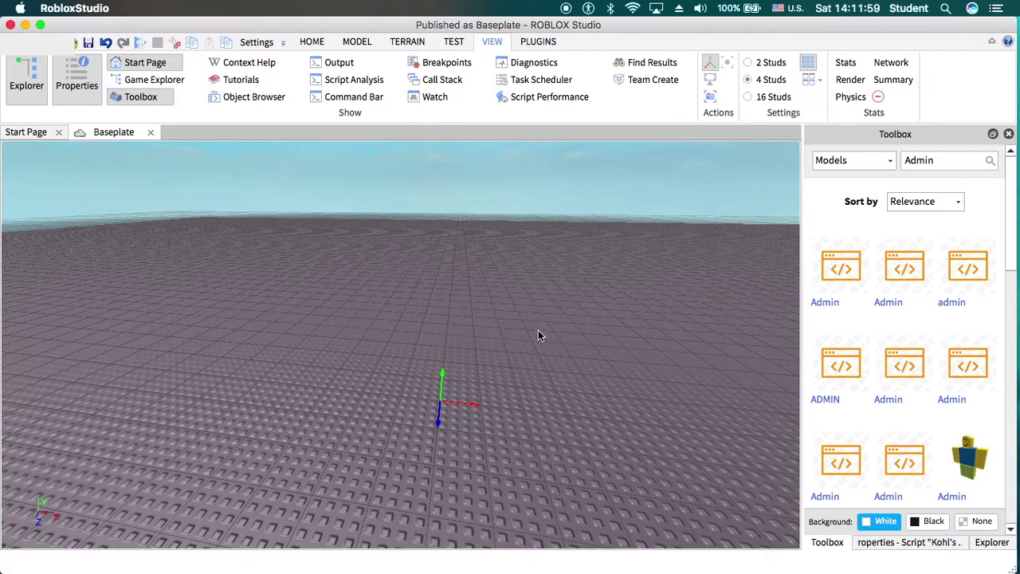
click(984, 546)
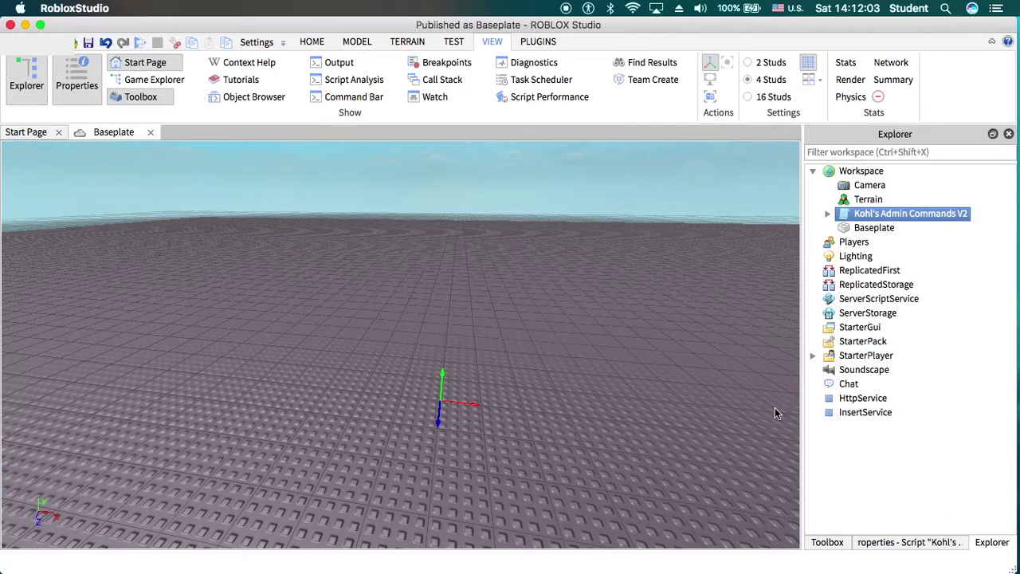
Step: Open the Kohl's Admin Commands V2 script and select the 'yournamehere' owner placeholder on line 4
double_click(831, 213)
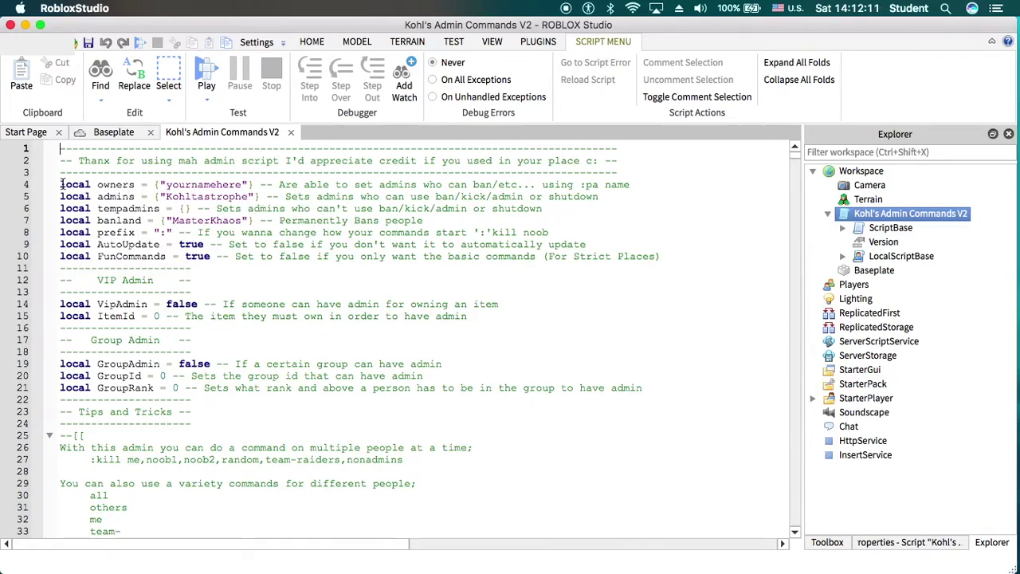
drag(61, 184, 156, 210)
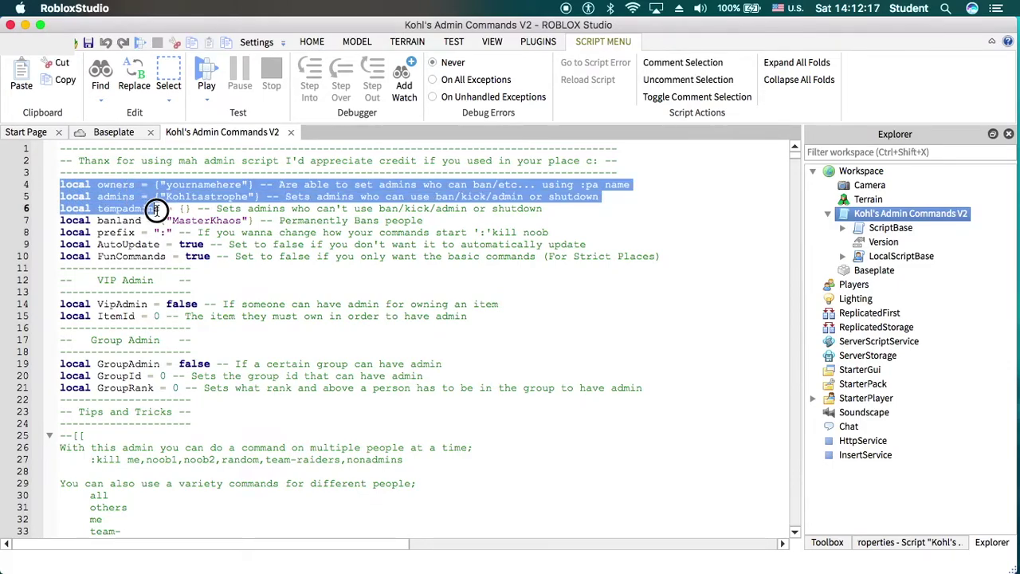
click(199, 221)
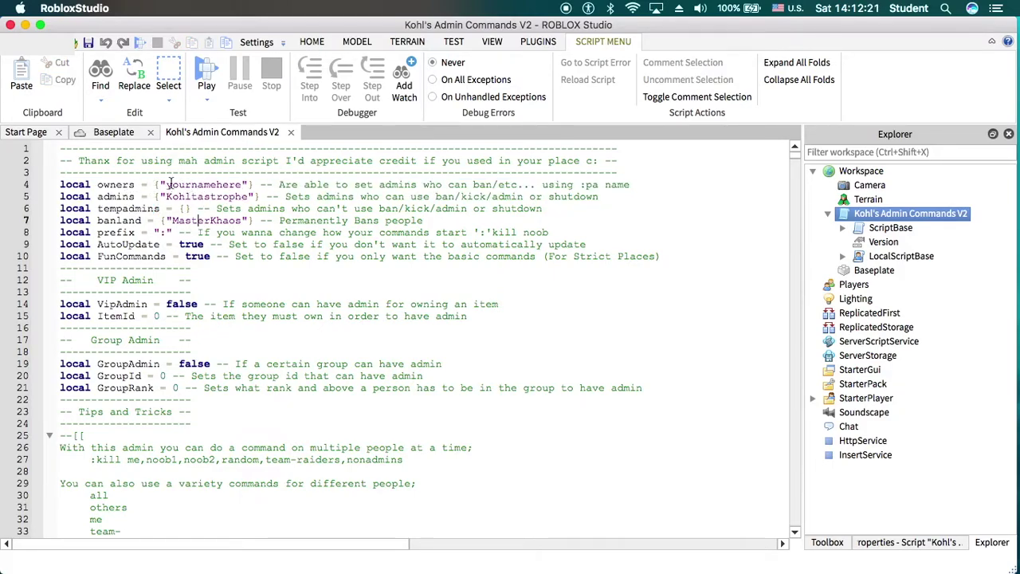
drag(161, 184, 248, 184)
click(190, 184)
drag(248, 184, 160, 184)
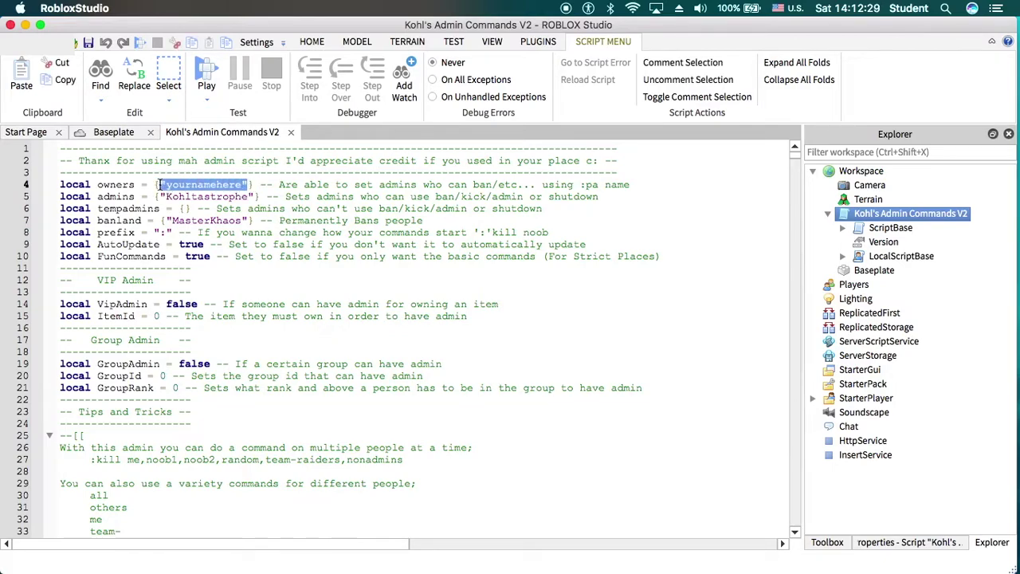
click(243, 184)
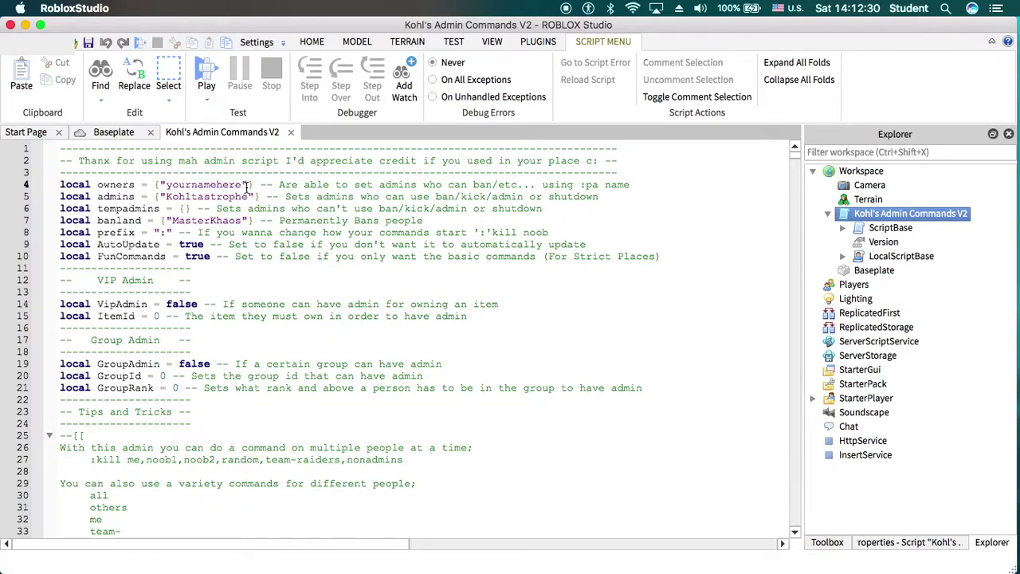
click(227, 187)
double_click(227, 187)
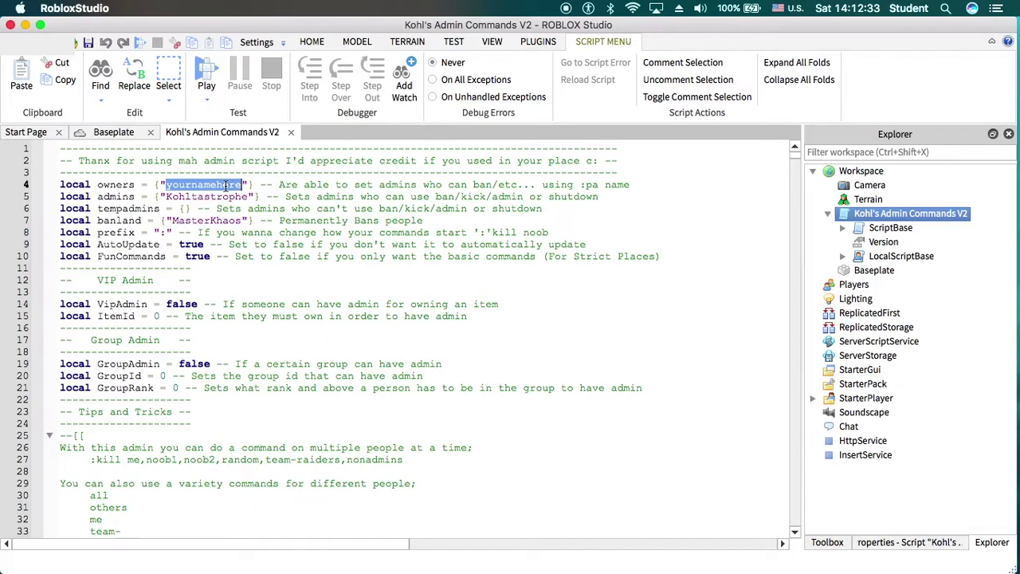
Step: Replace the placeholder with Insomnian and add "FriendsName" as a second owner
text(Insomnian)
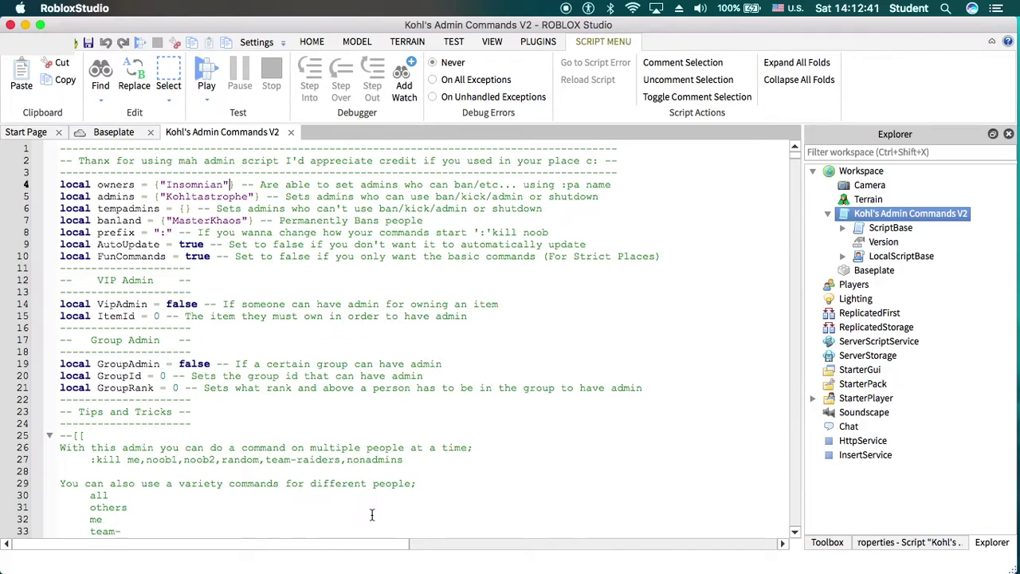
text(,)
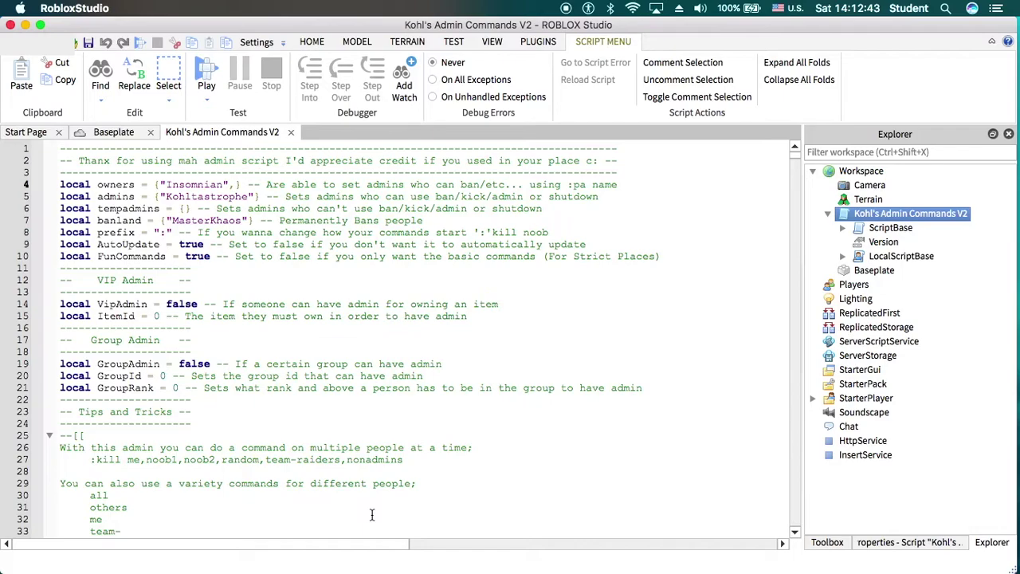
text( "")
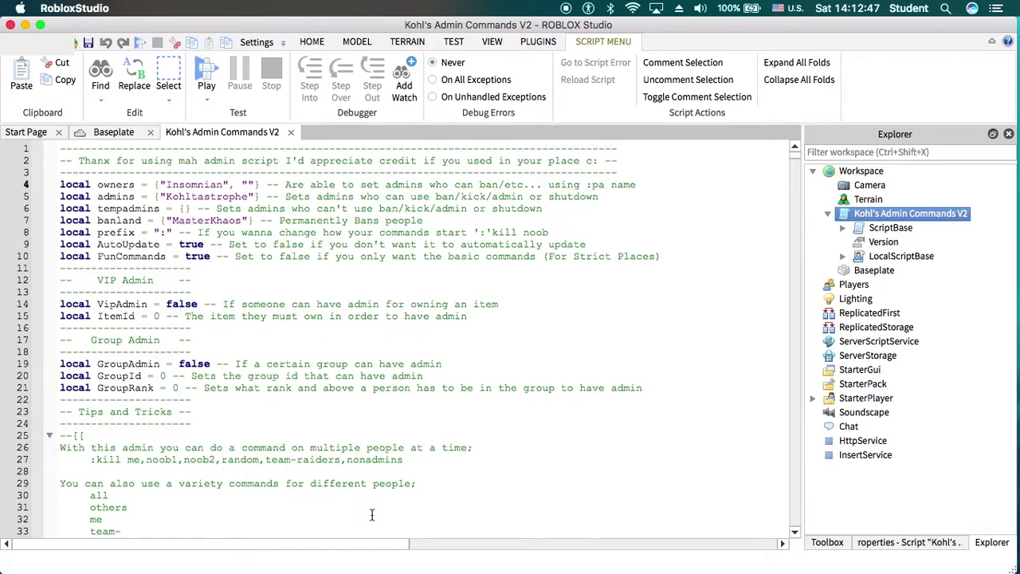
text(Friend)
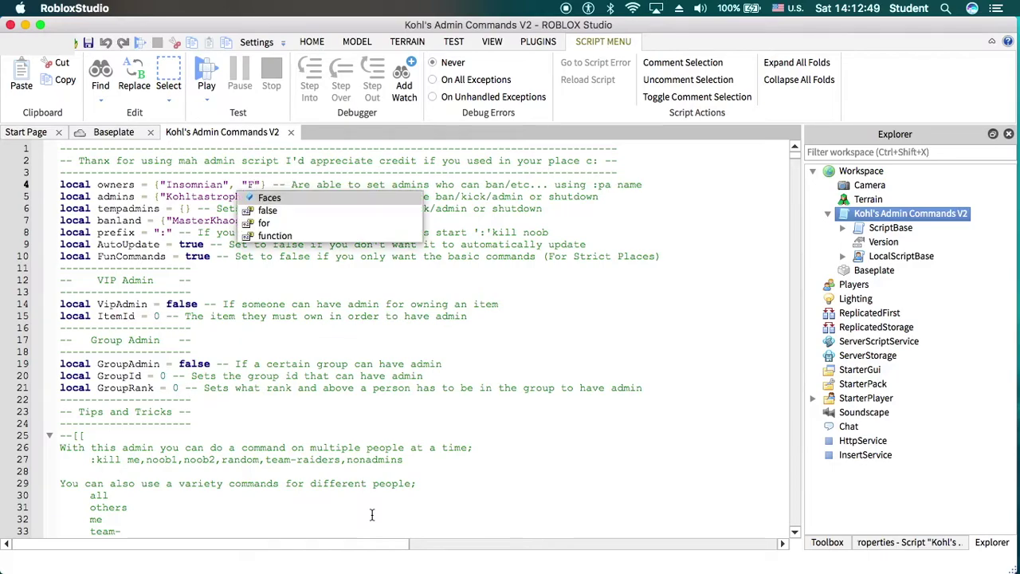
text(sName)
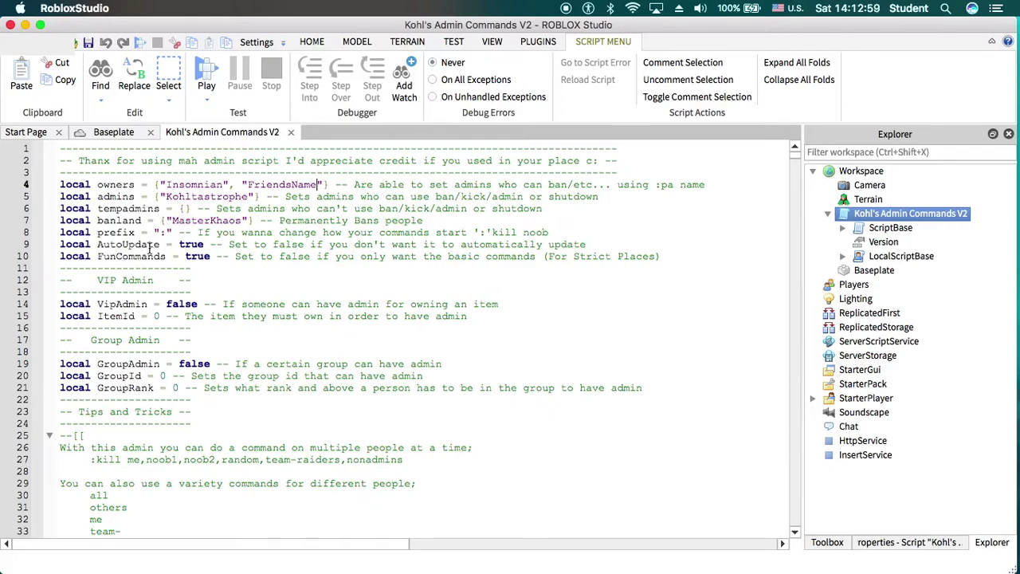
click(164, 232)
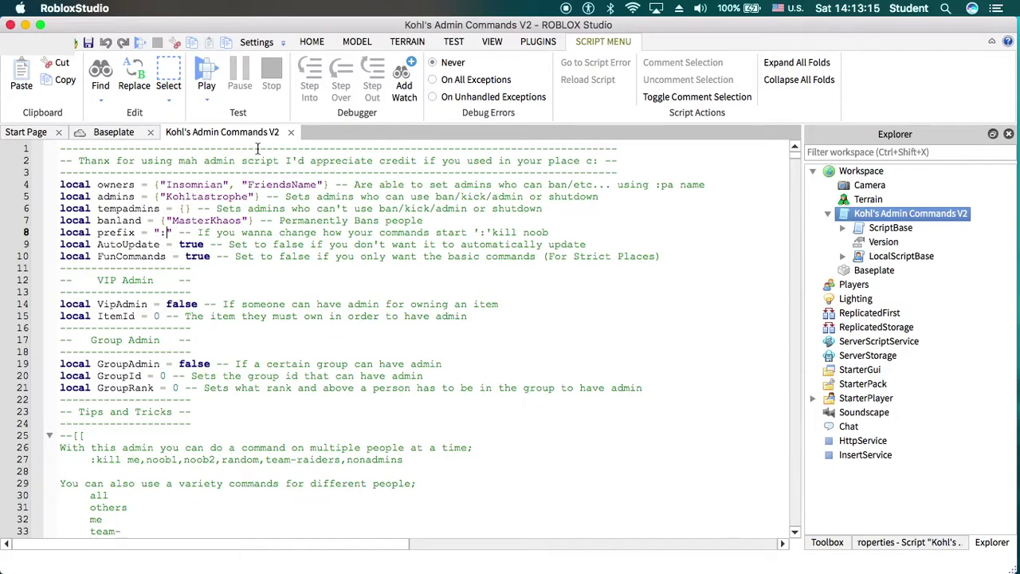
Step: Close the Kohl's Admin Commands V2 script tab to return to the Baseplate view
click(290, 132)
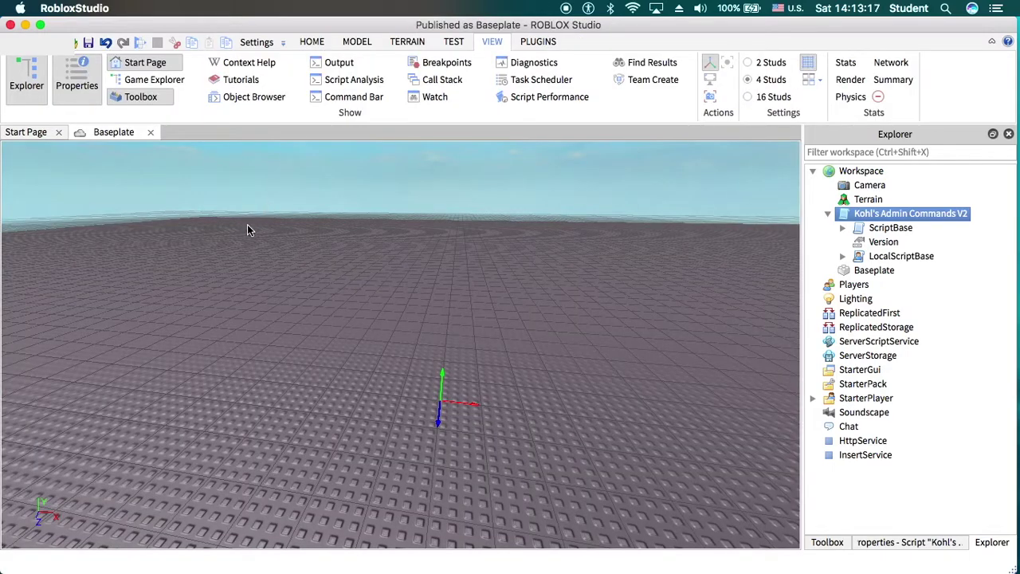